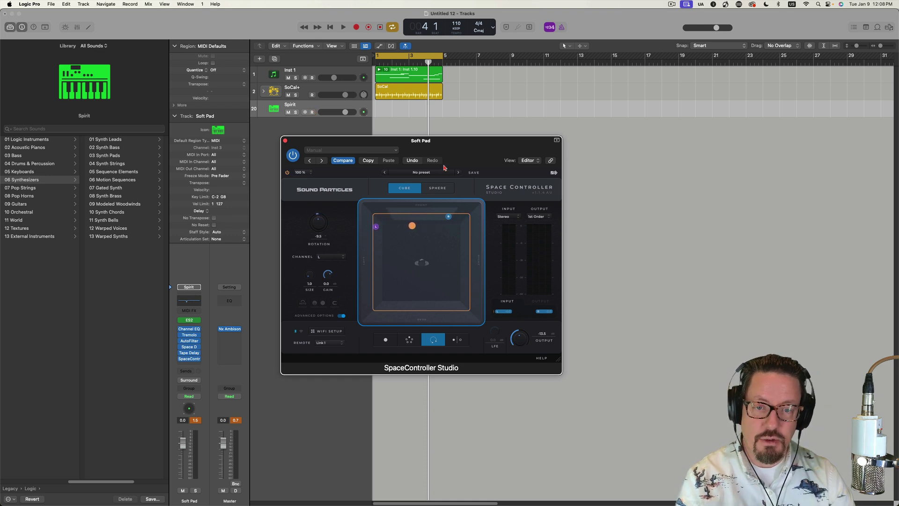
Confirm the Soft Pad panner's output is 1st Order Ambisonics, leaving the input format unchanged.
left_click(515, 218)
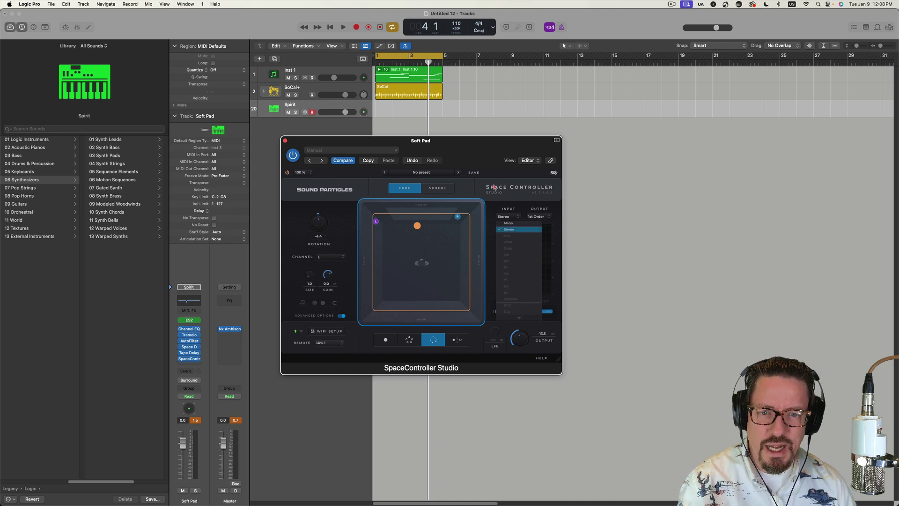
left_click(509, 188)
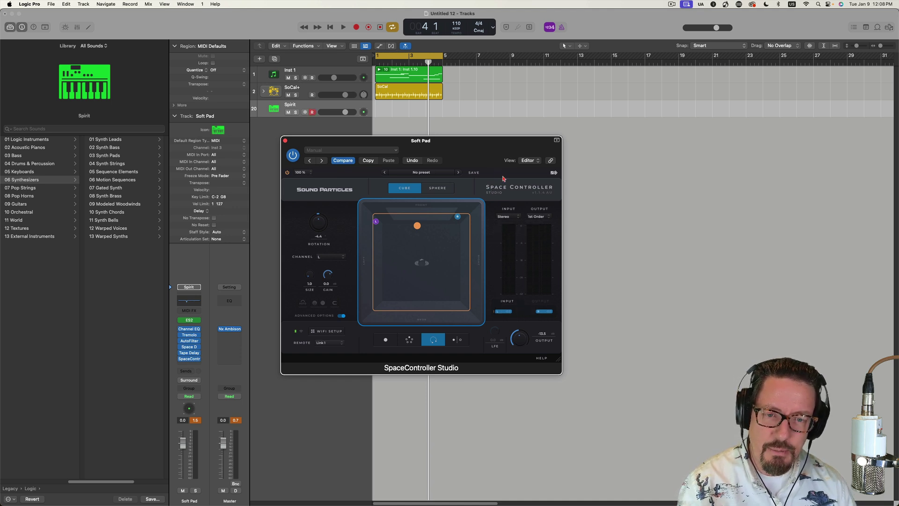
left_click(539, 217)
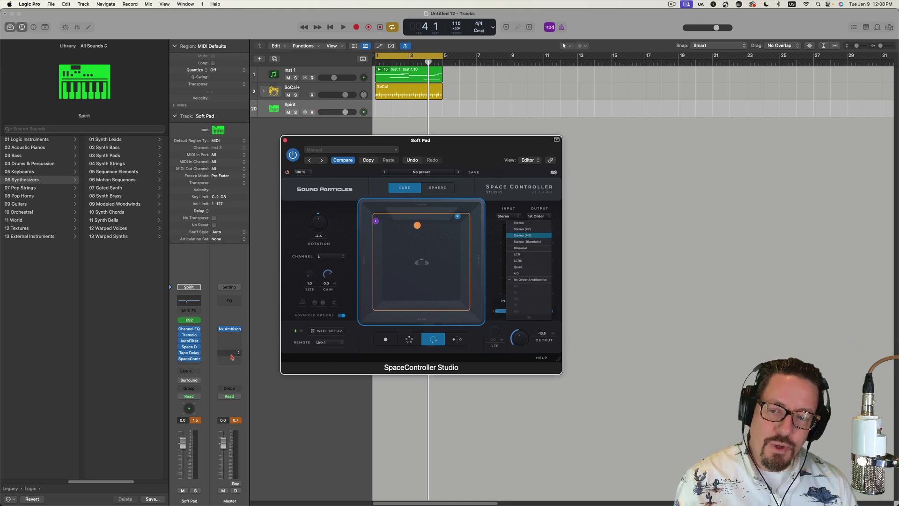
mouse_move(233, 331)
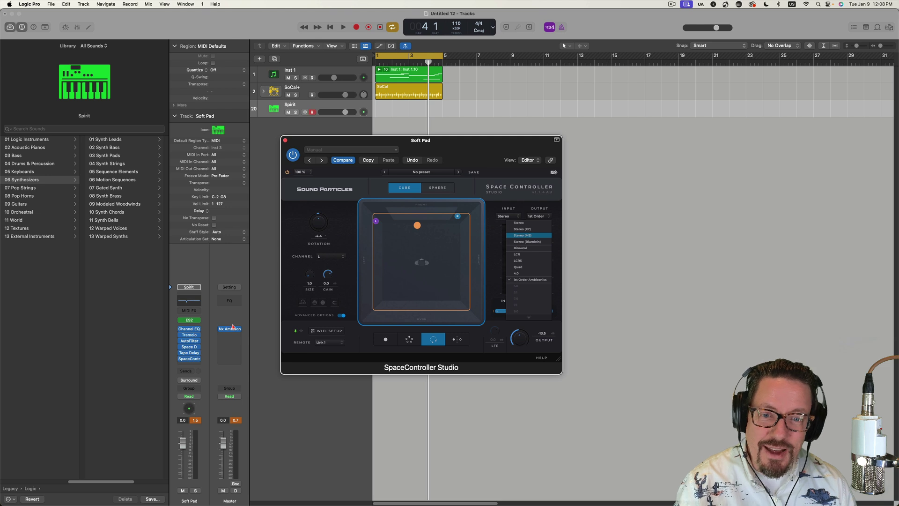
Show Nx Ambisonics on the Master channel and set SpaceController Studio to Mono mode.
left_click(231, 330)
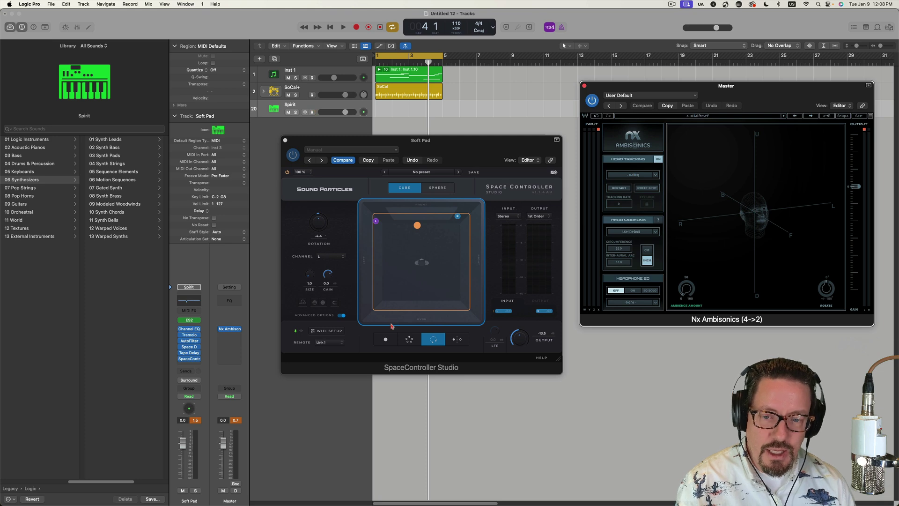
left_click(385, 343)
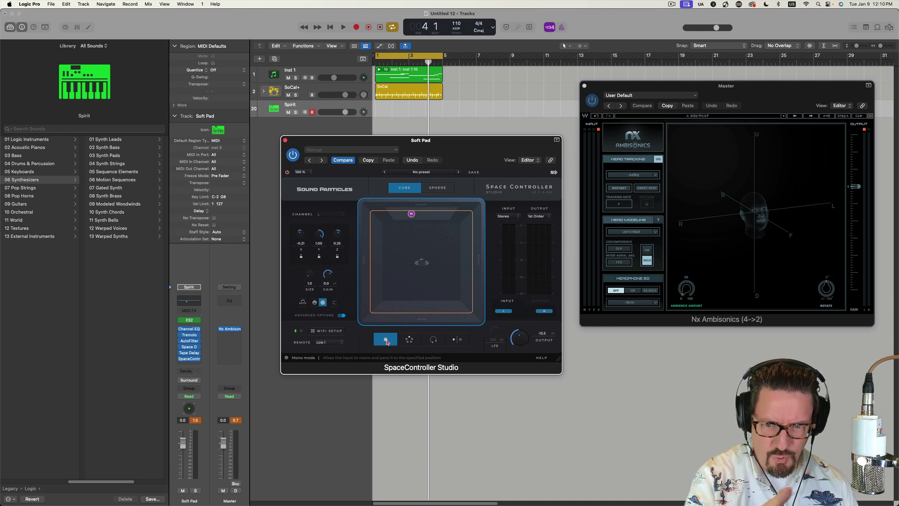
Try Channel and Rotation panning modes, settling on Symmetric Side mode with L and R points.
left_click(409, 342)
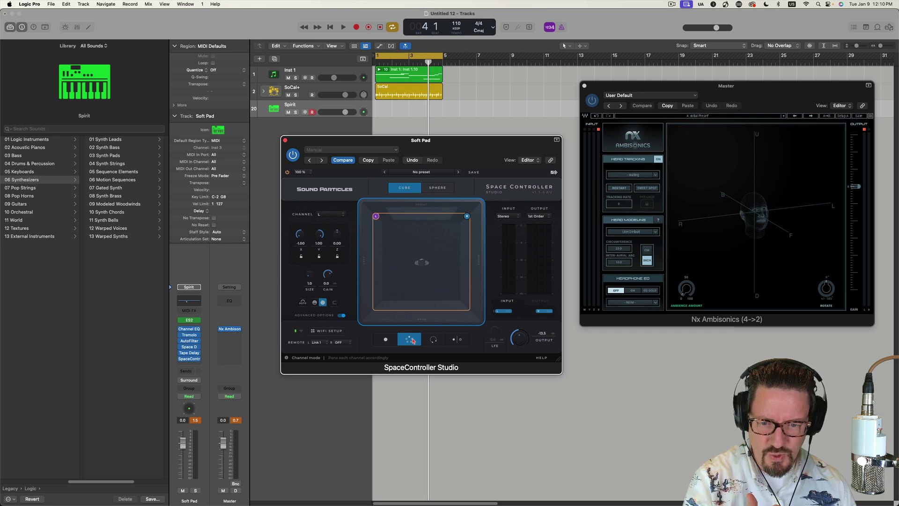
left_click(433, 341)
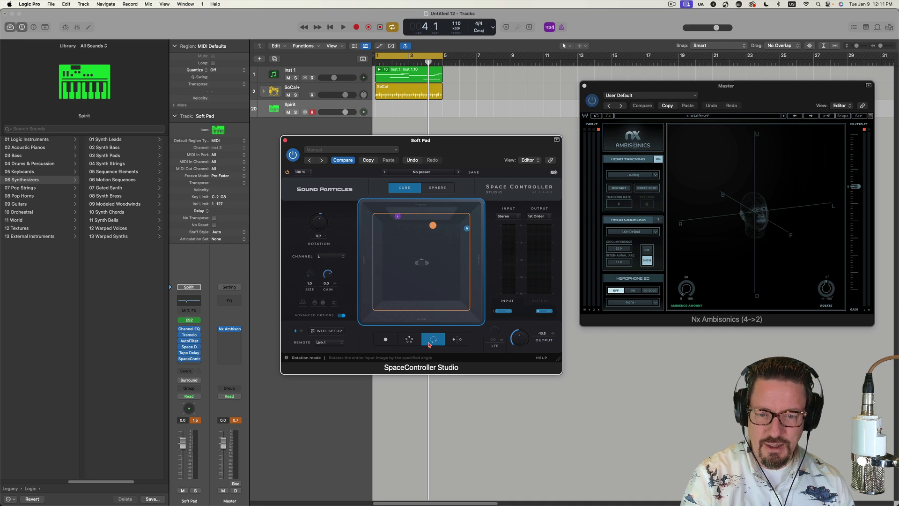
left_click(455, 342)
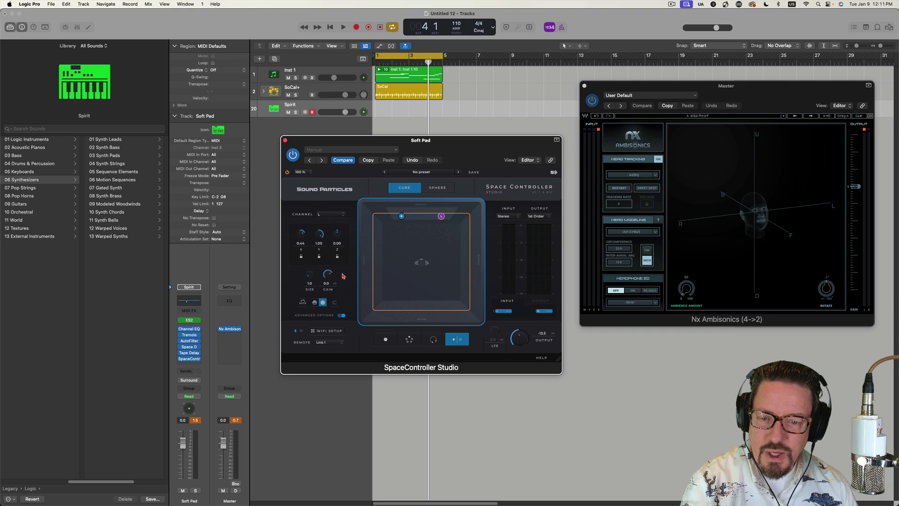
Hide and then re-show SpaceController's Advanced Options (size, gain and LFE controls).
left_click(342, 315)
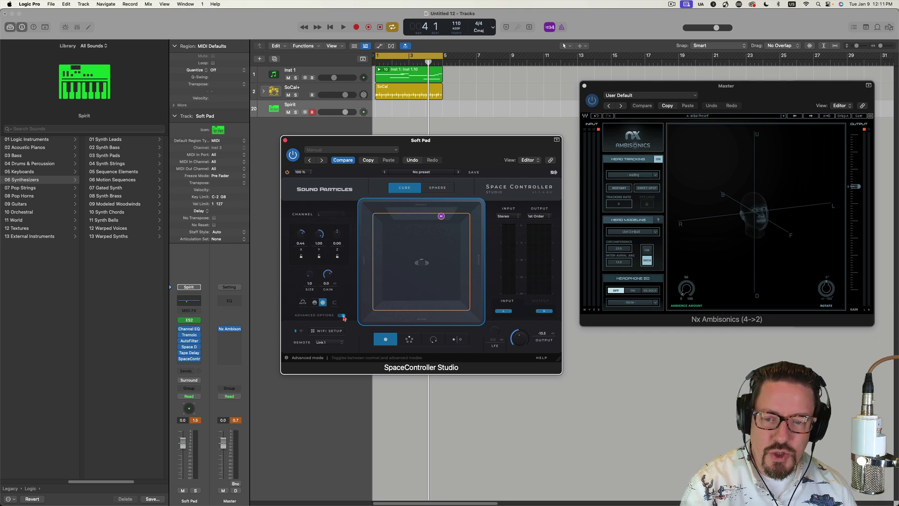
left_click(342, 316)
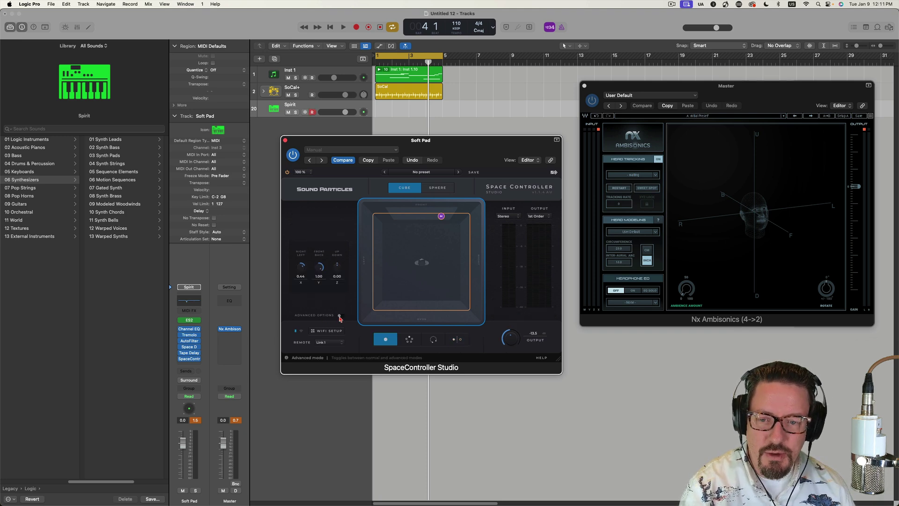
left_click(341, 317)
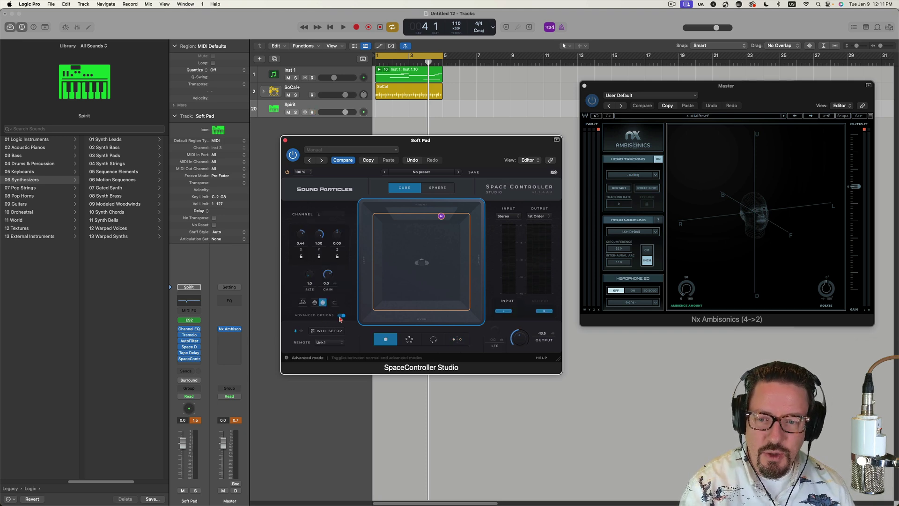
Cycle through Channel, Rotation and Symmetric Side back to Mono, leaving Z height unlocked.
left_click(409, 341)
left_click(432, 340)
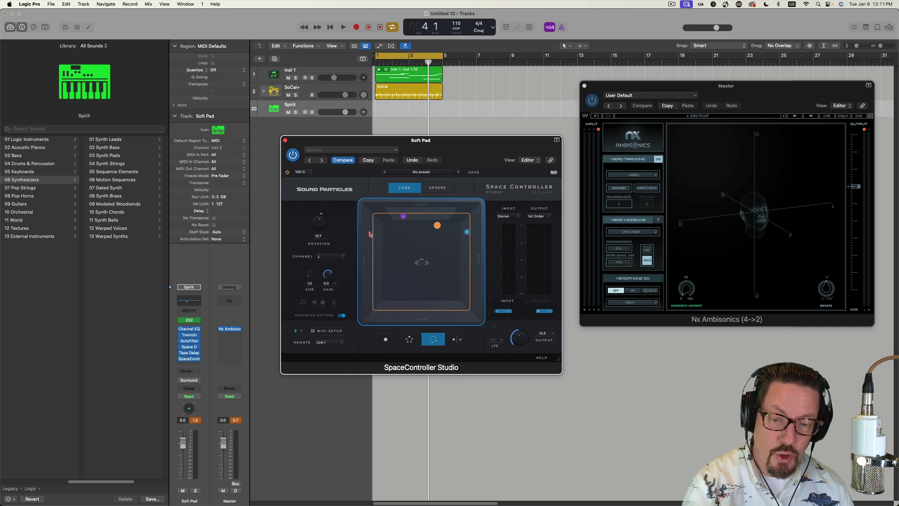
left_click(457, 341)
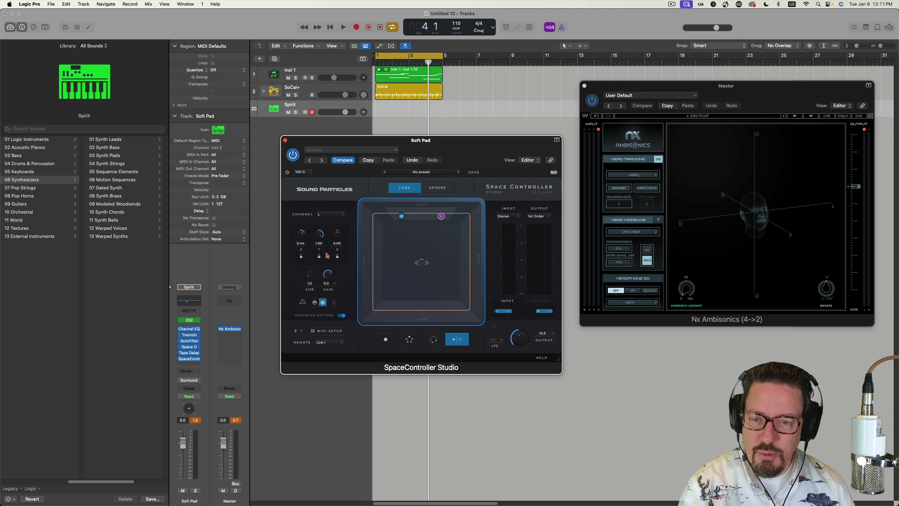
left_click(390, 340)
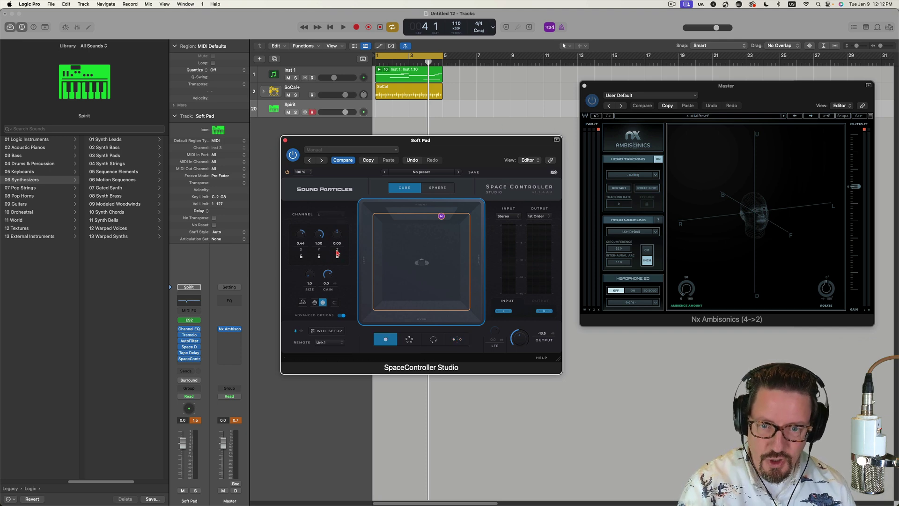
left_click(337, 256)
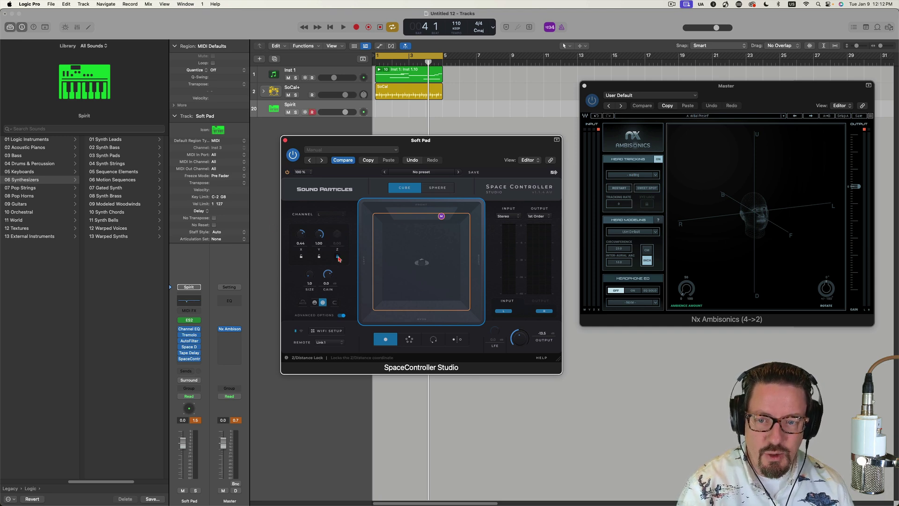
left_click(335, 256)
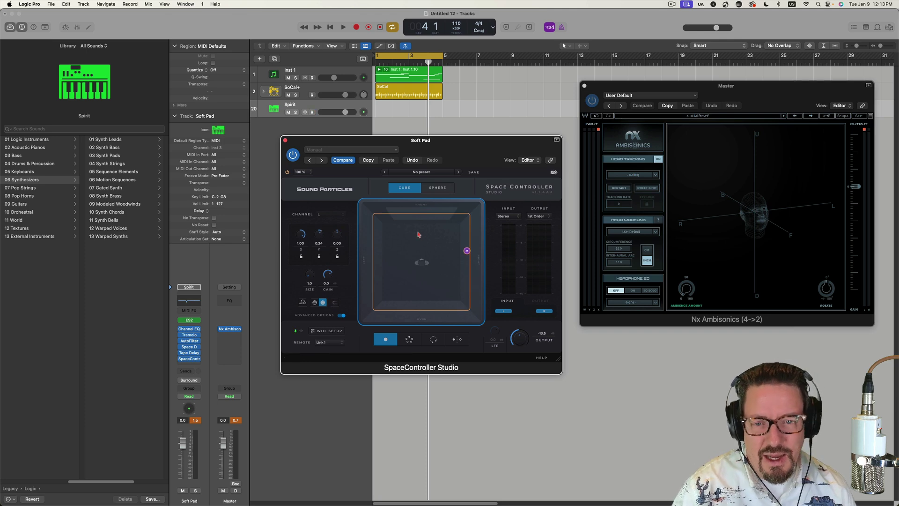
Toggle the panning space to Sphere and back to Cube, then choose Back Perspective.
left_click(433, 189)
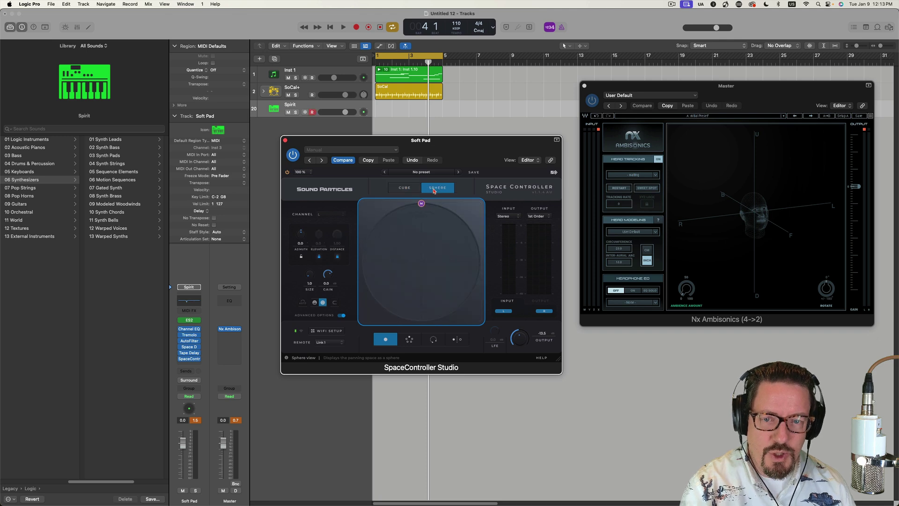
left_click(405, 187)
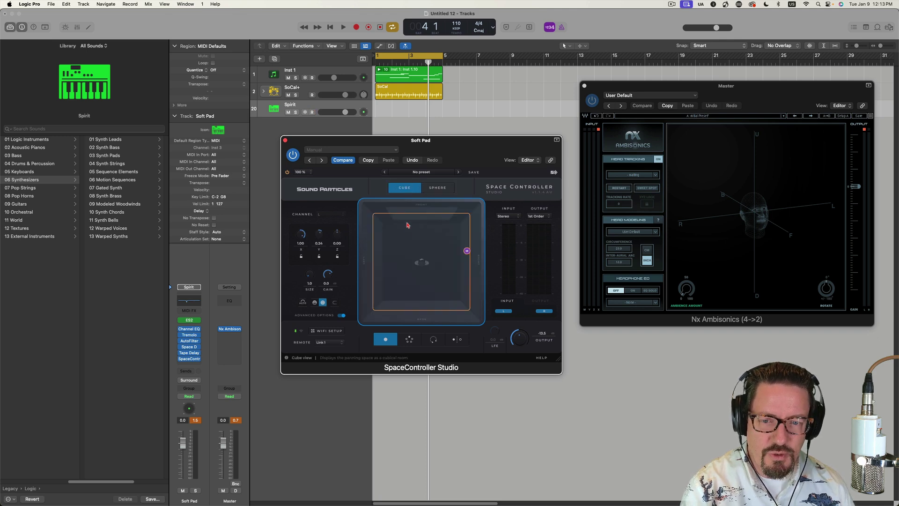
right_click(415, 249)
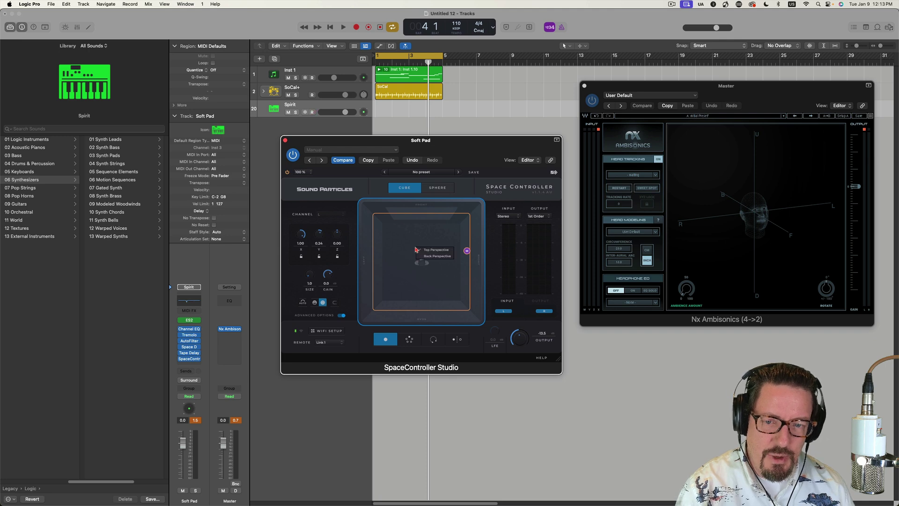
left_click(436, 256)
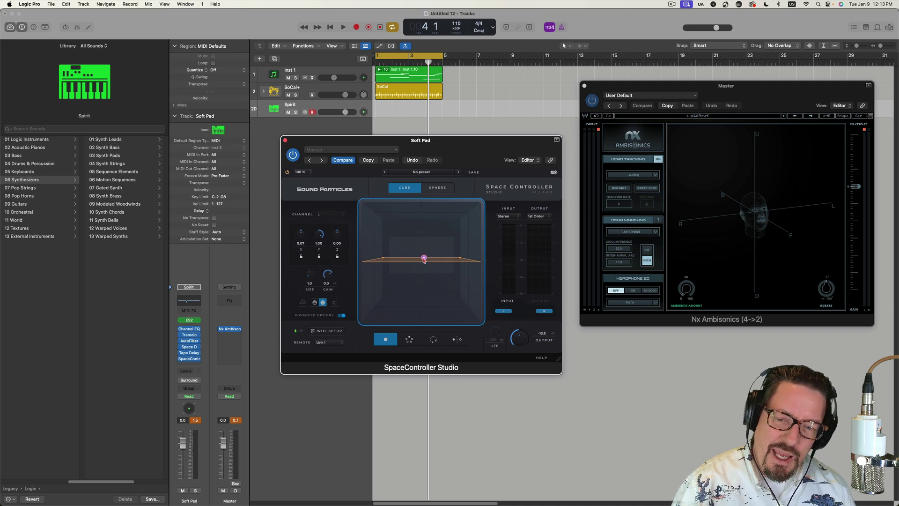
Keep the left source on Link 1, switch to Channel mode, and link the right source to Link 2.
left_click(326, 344)
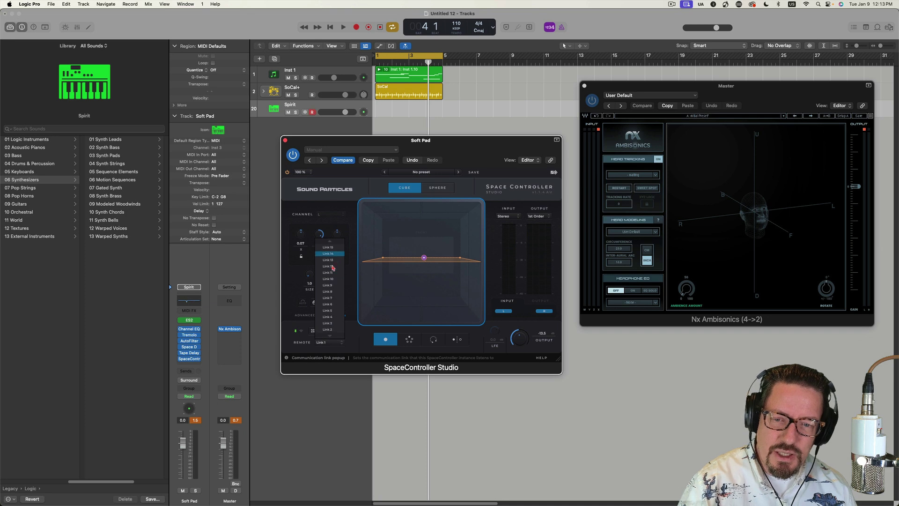
left_click(421, 275)
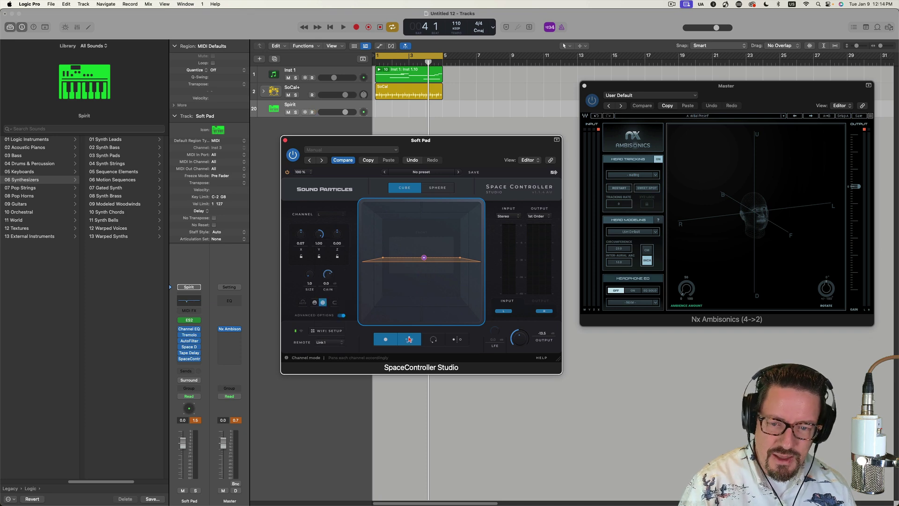
left_click(408, 338)
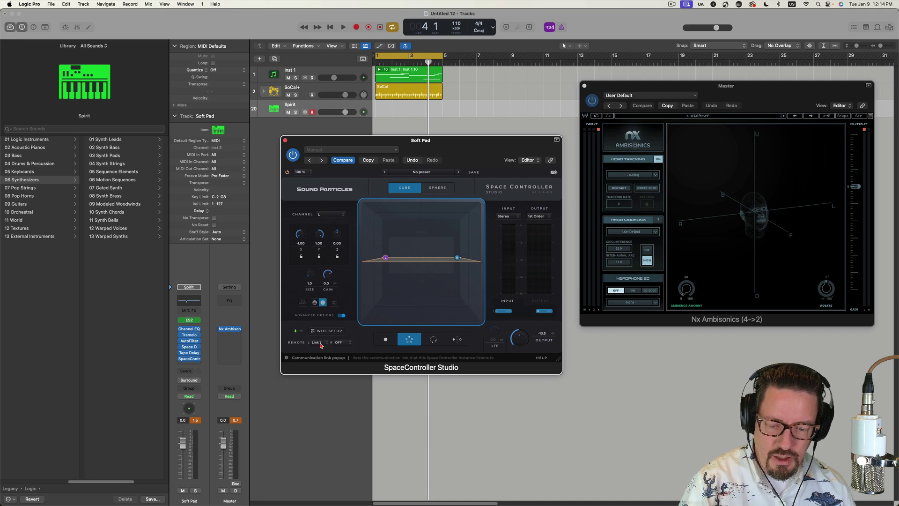
left_click(456, 258)
left_click(341, 342)
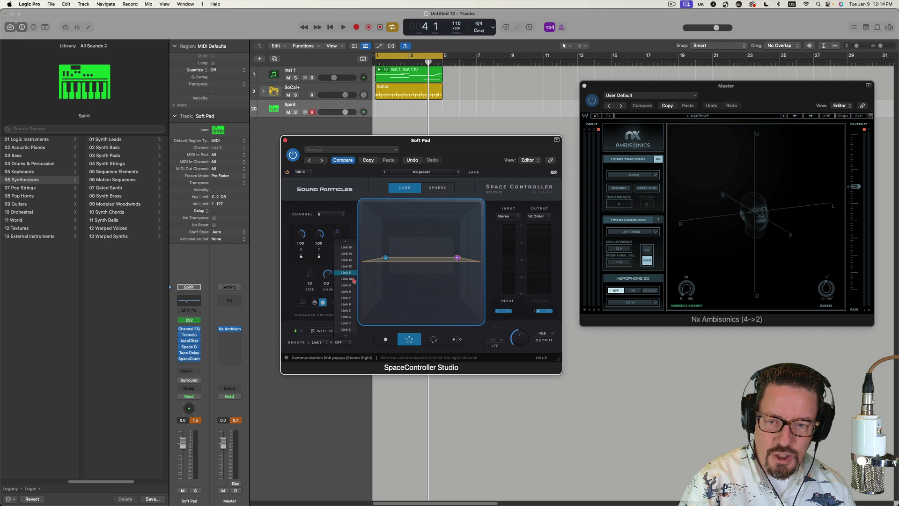
left_click(350, 329)
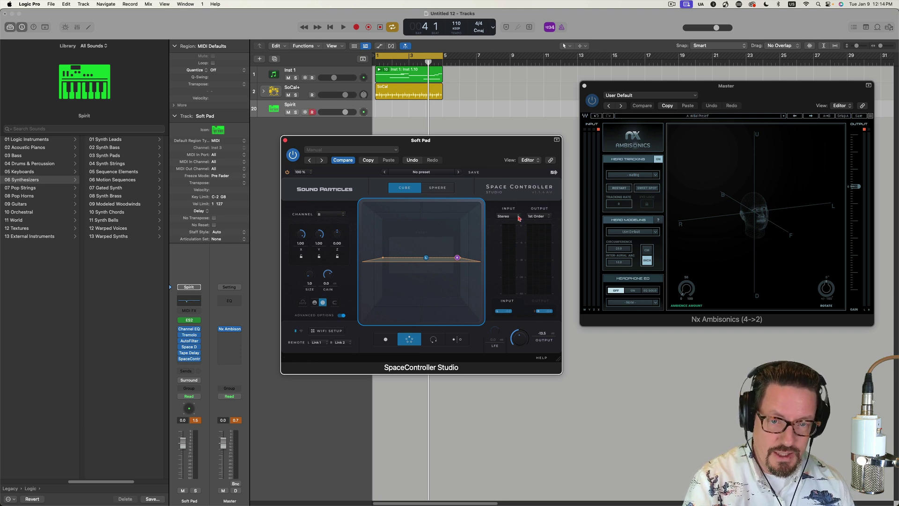
Keep the input at Stereo and review the higher output orders, leaving output at 1st Order Ambisonics.
left_click(518, 217)
left_click(520, 209)
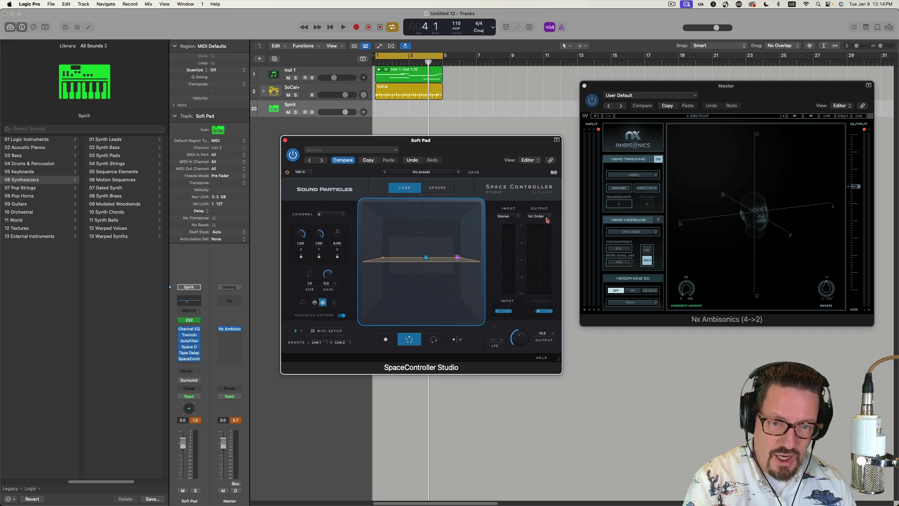
left_click(538, 216)
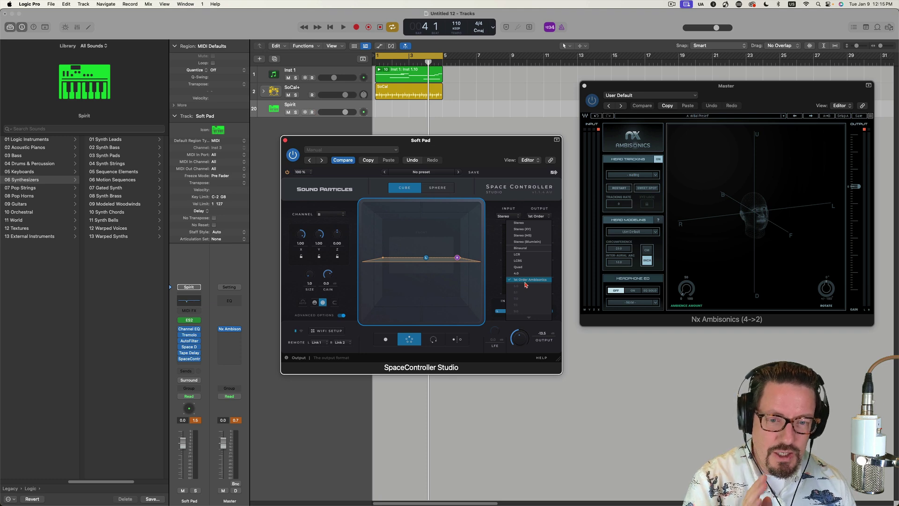
scroll(526, 283, "down", 5)
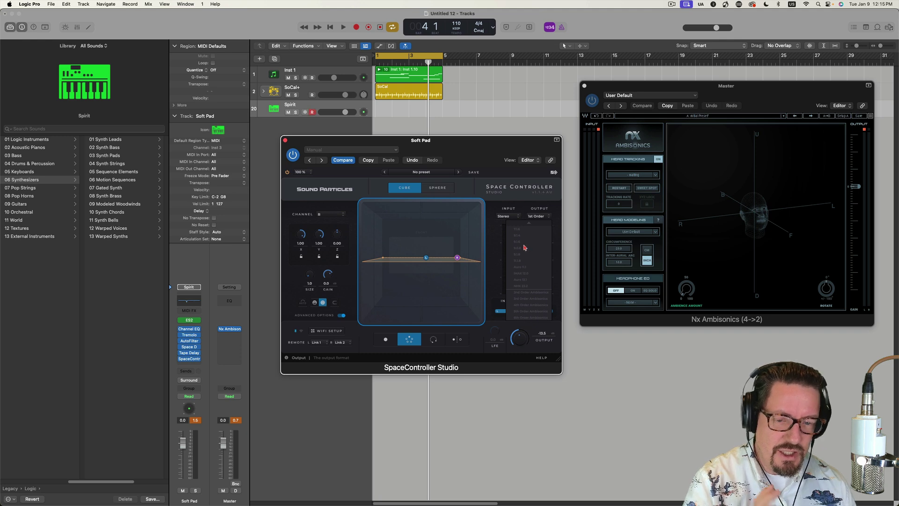
scroll(524, 247, "up", 3)
scroll(525, 247, "up", 5)
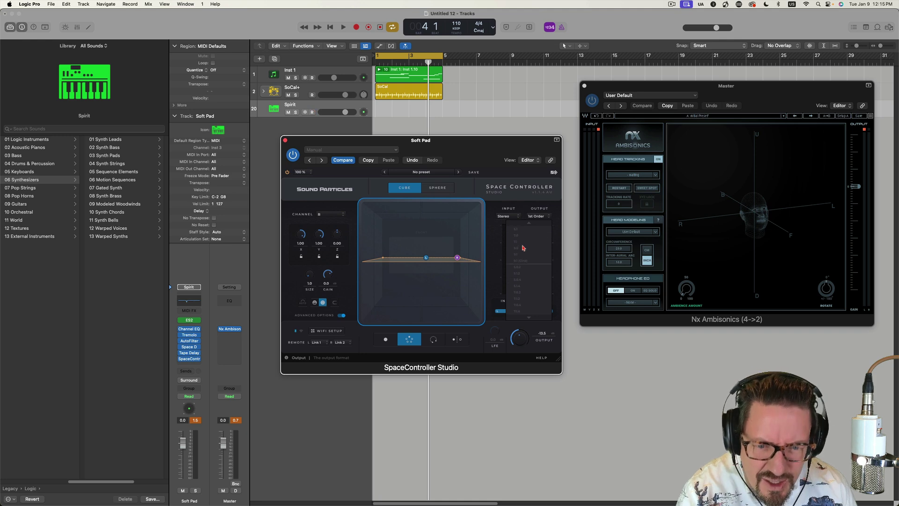
scroll(524, 247, "down", 8)
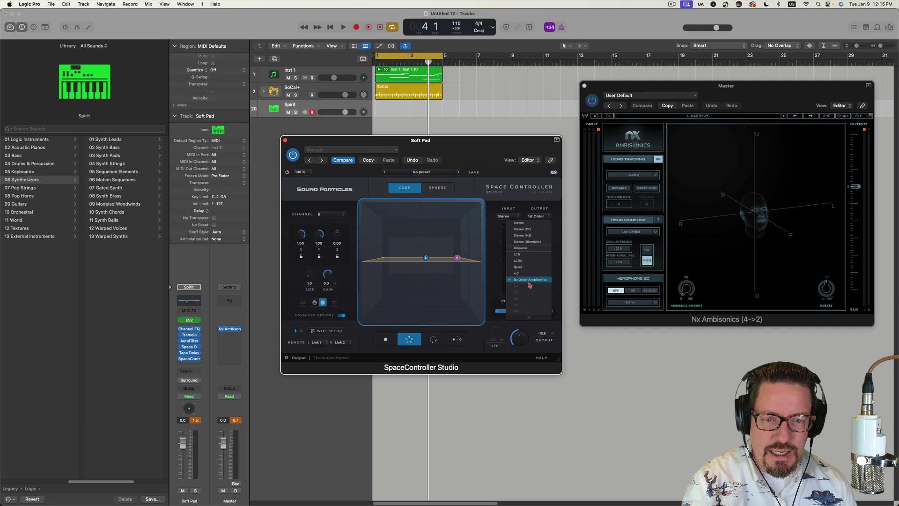
left_click(529, 283)
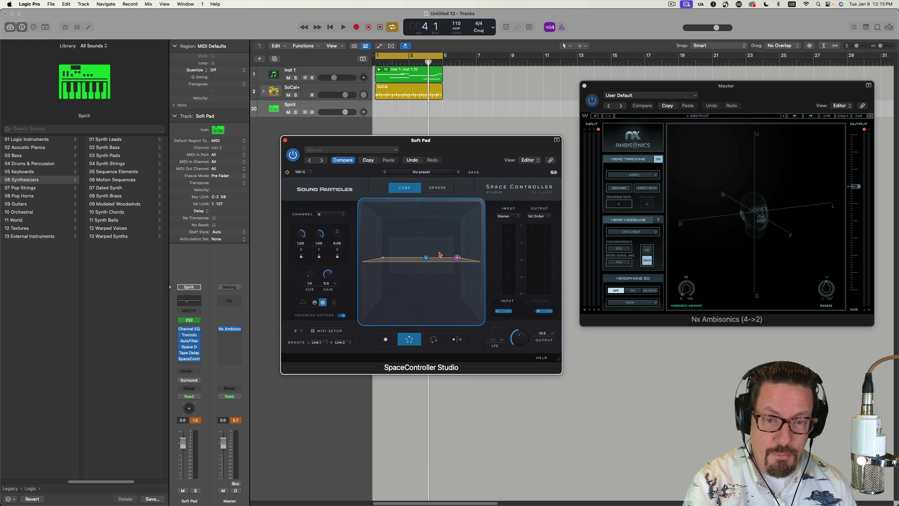
Review the input format list from the top and keep the Soft Pad input at Stereo.
left_click(506, 216)
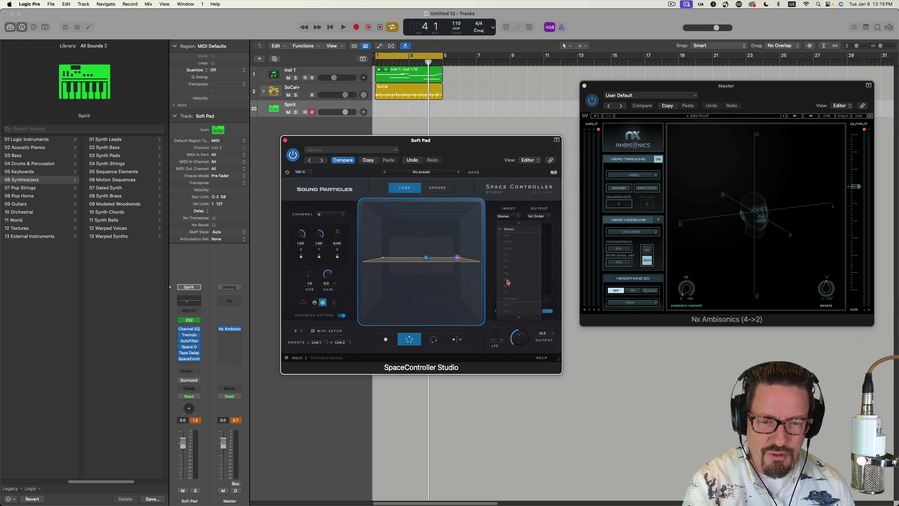
scroll(510, 277, "up", 5)
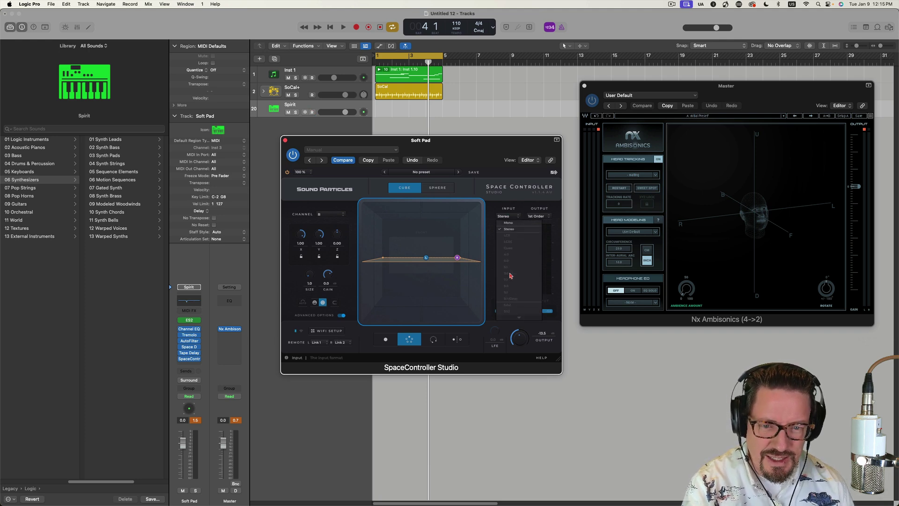
left_click(500, 200)
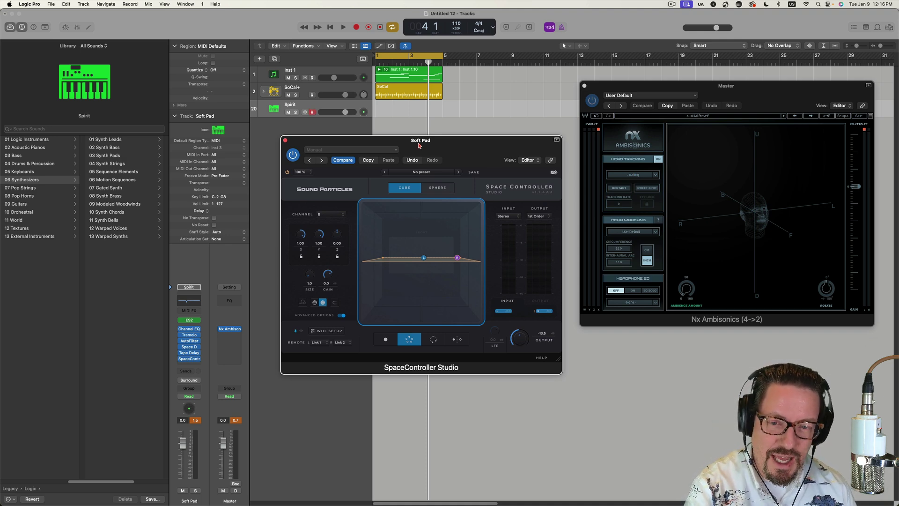
Leave the output at 1st Order Ambisonics and bring the Safari SpaceController pricing window forward.
left_click(541, 217)
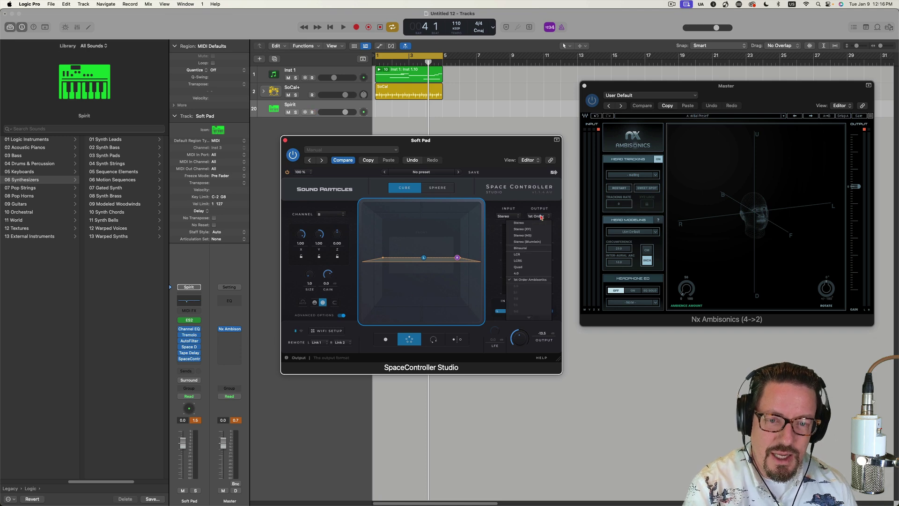
left_click(529, 199)
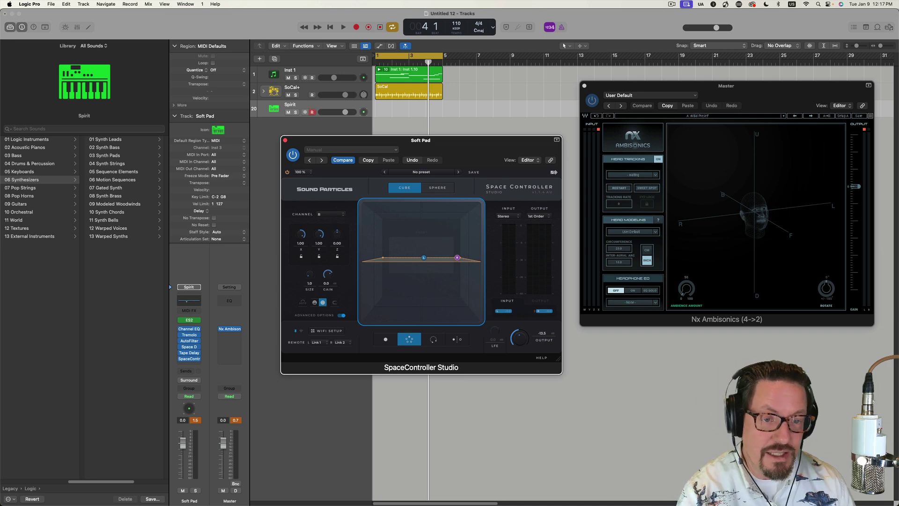
left_click_drag(671, 105, 668, 103)
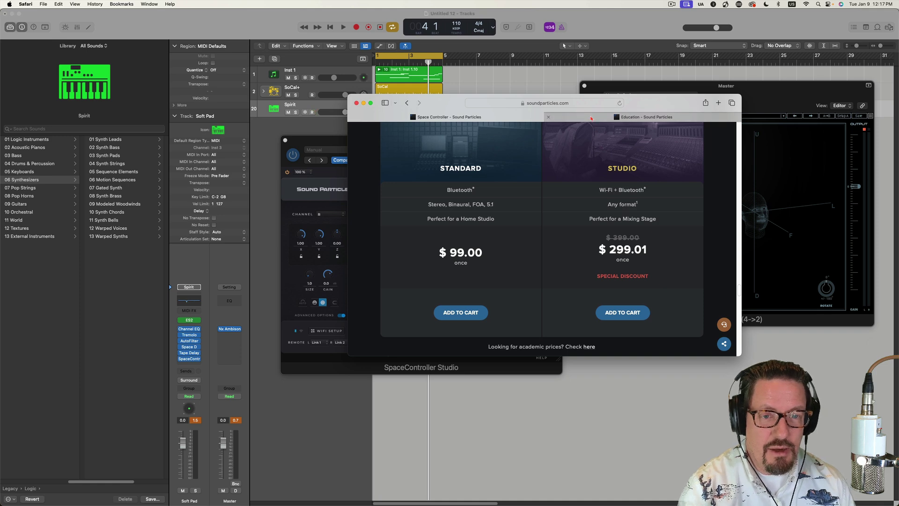
Check the Space Controller Studio EDU price on the Education page, then return and minimize Safari.
left_click(648, 117)
scroll(559, 209, "down", 5)
scroll(558, 208, "down", 10)
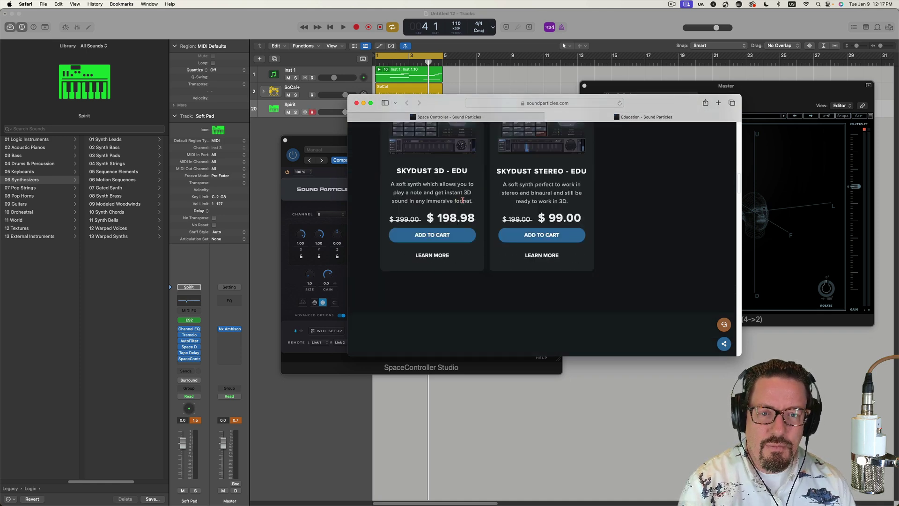
scroll(462, 200, "down", 15)
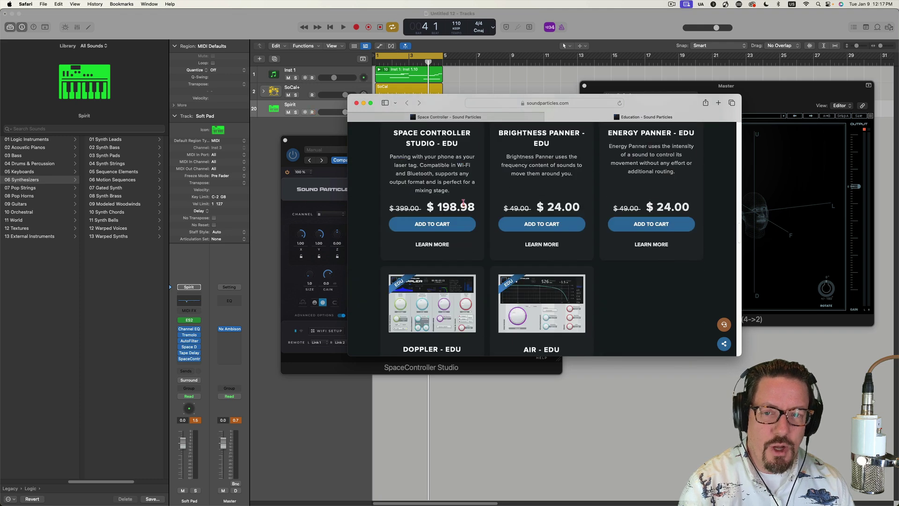
scroll(463, 202, "up", 3)
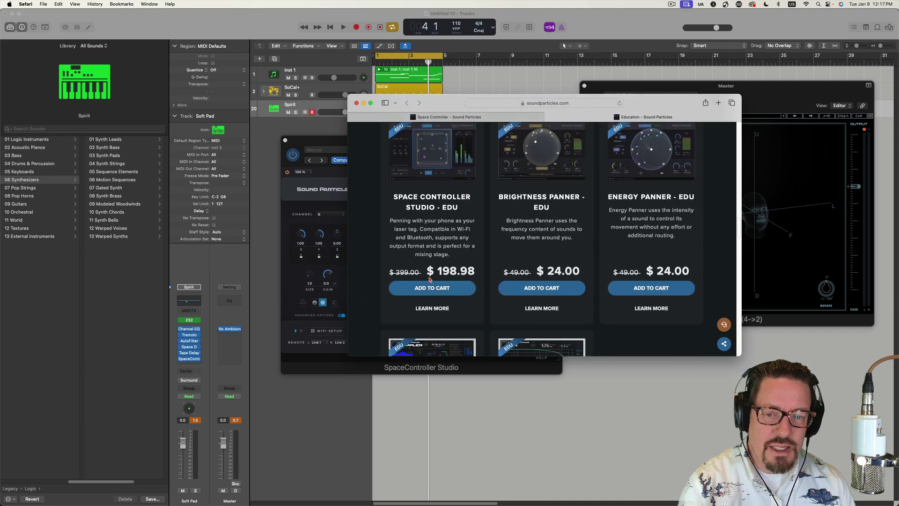
left_click(410, 114)
key("super+m")
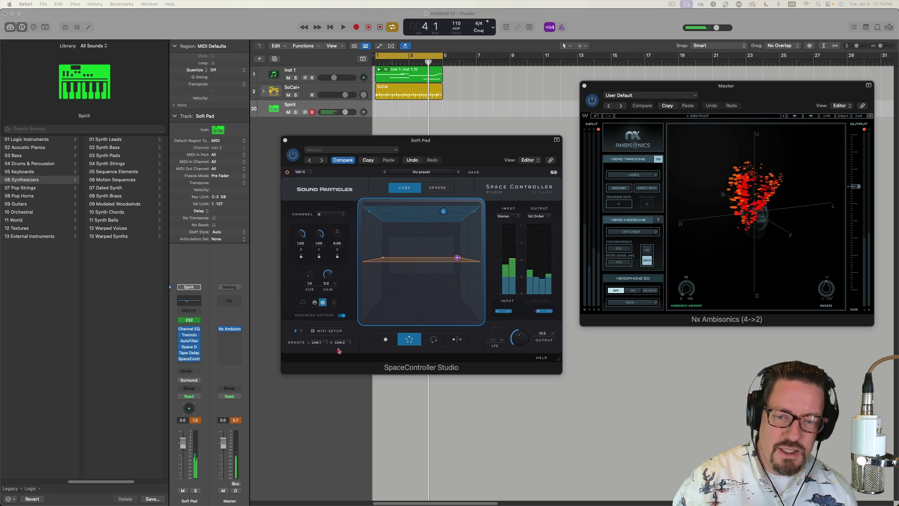
Put the Soft Pad's SpaceController Studio panner in rotation mode and play the session to hear the pad rotate.
left_click(434, 342)
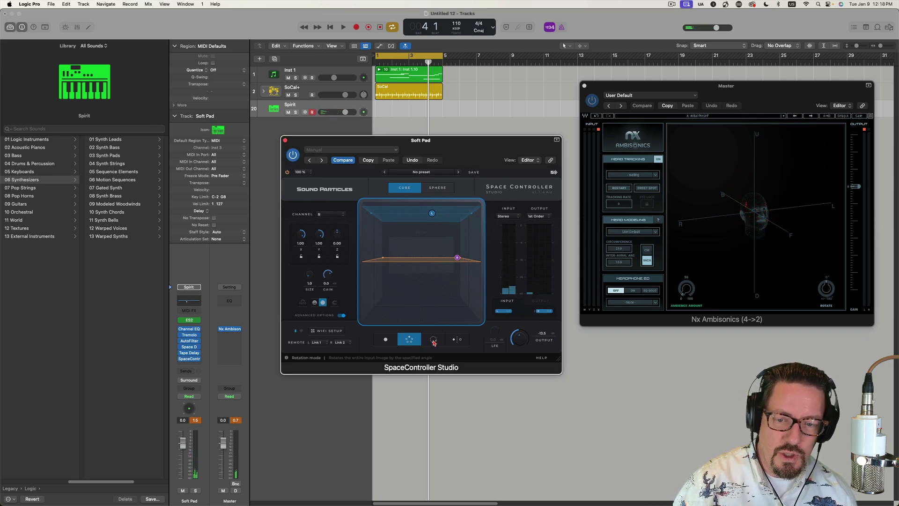
left_click(432, 341)
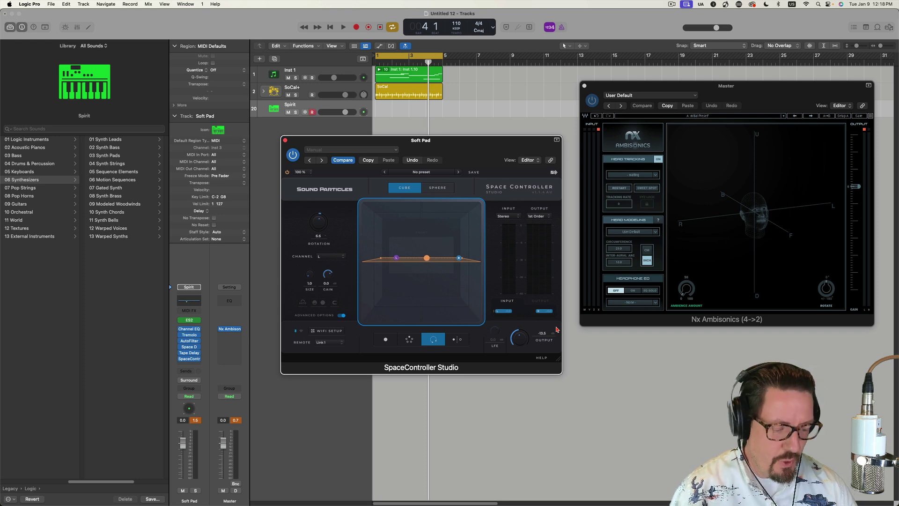
key("space")
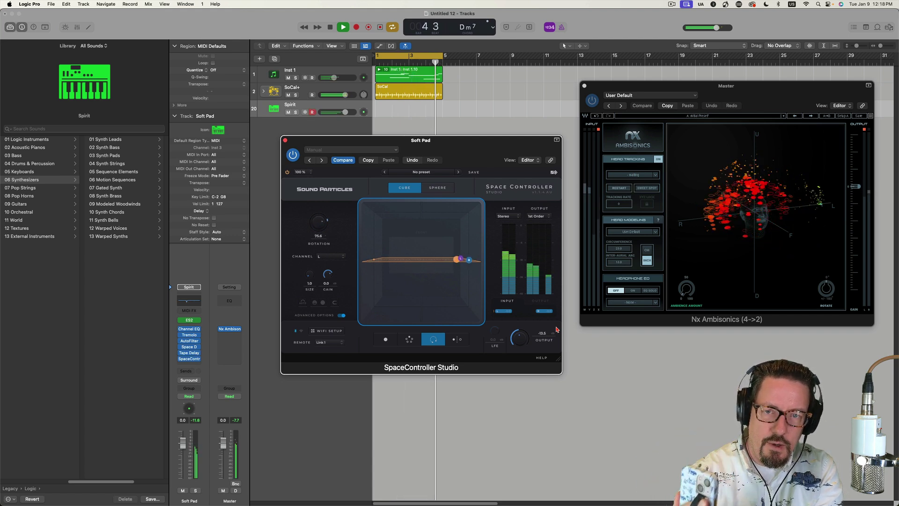
key("space")
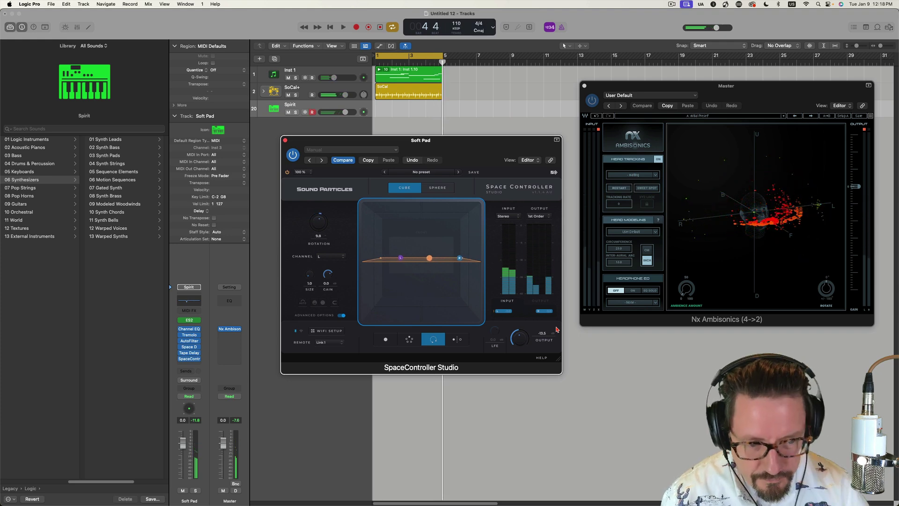
Close the Soft Pad panner, expand the SoCal+ drum stack and select Snare Top.
left_click(296, 88)
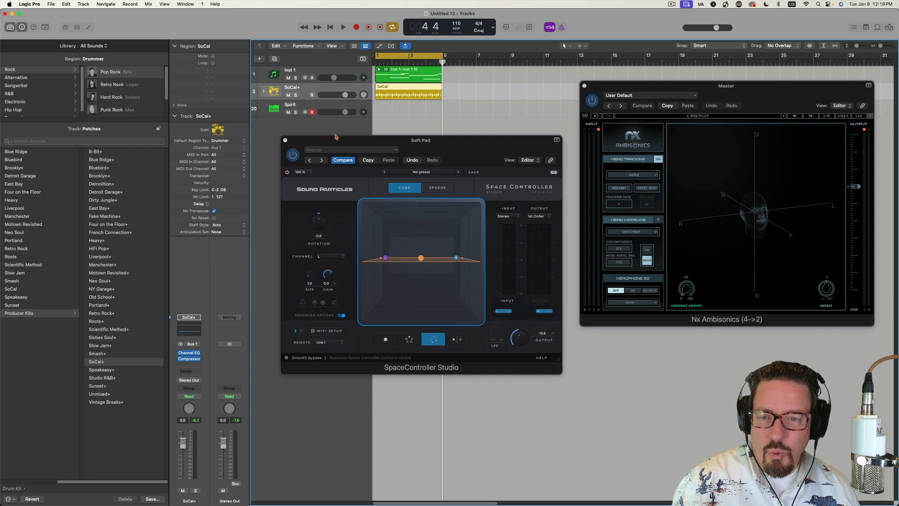
left_click(285, 140)
left_click(264, 92)
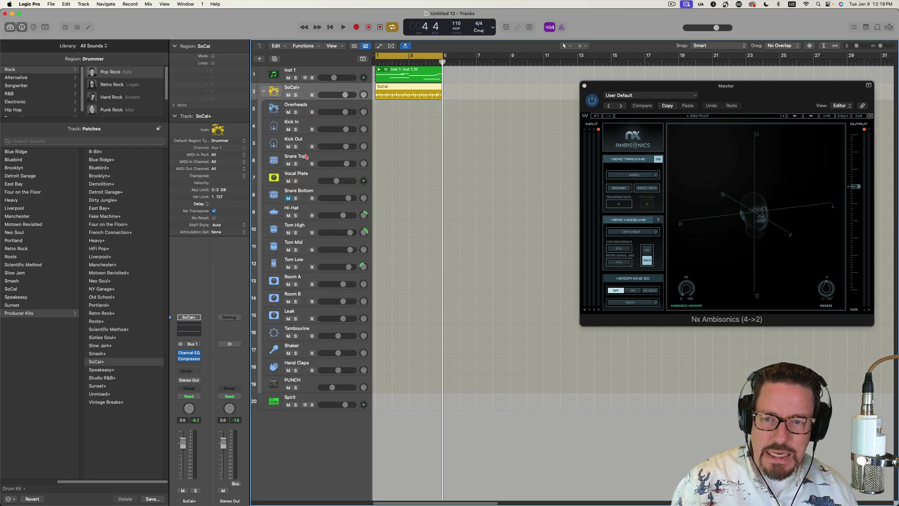
left_click(305, 159)
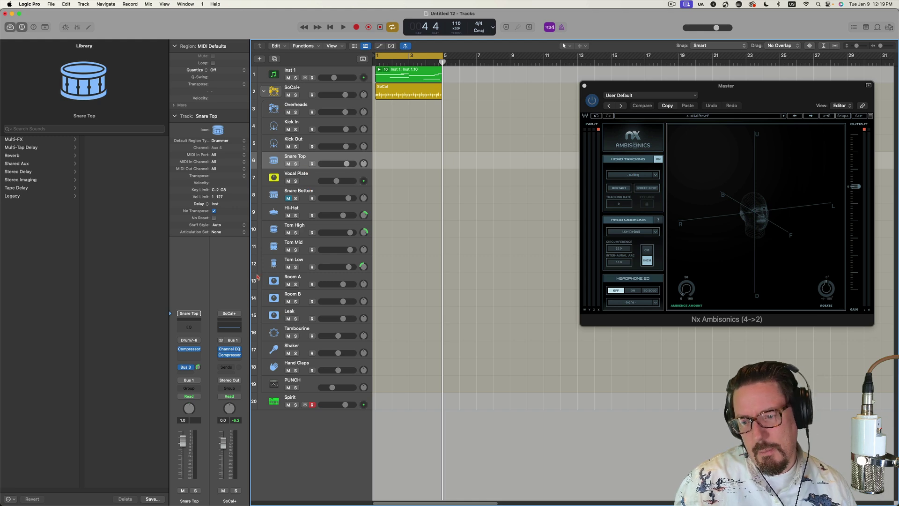
Confirm the snare's Bus 3 send feeds Aux 17 and check its ChromaVerb reverb.
left_click(186, 367)
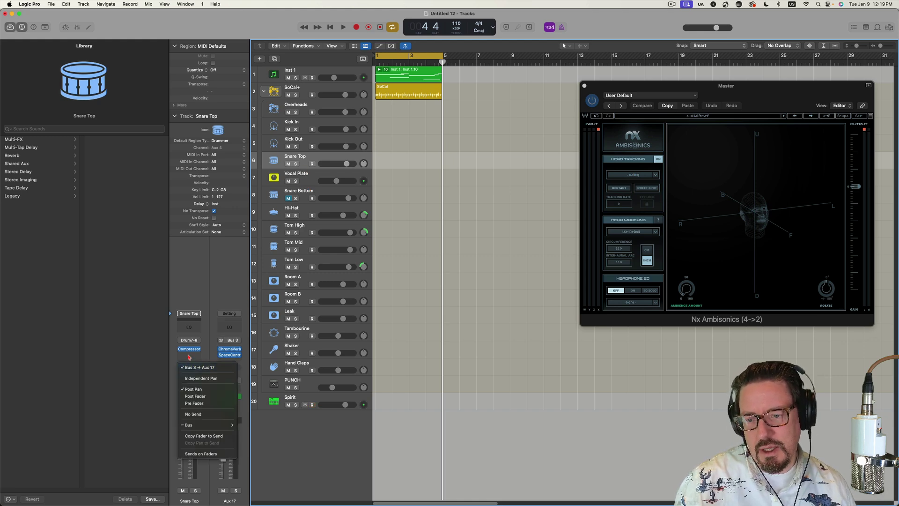
left_click(212, 354)
left_click(233, 350)
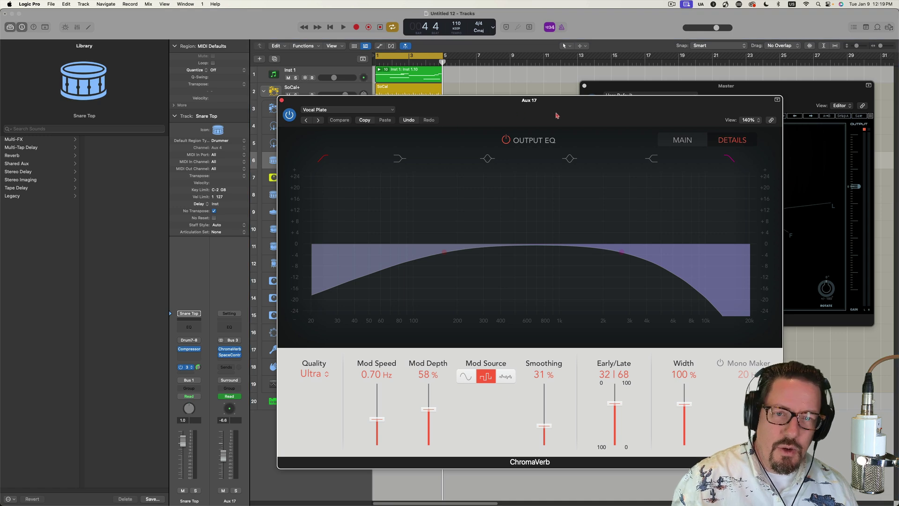
left_click_drag(556, 115, 552, 94)
left_click(285, 82)
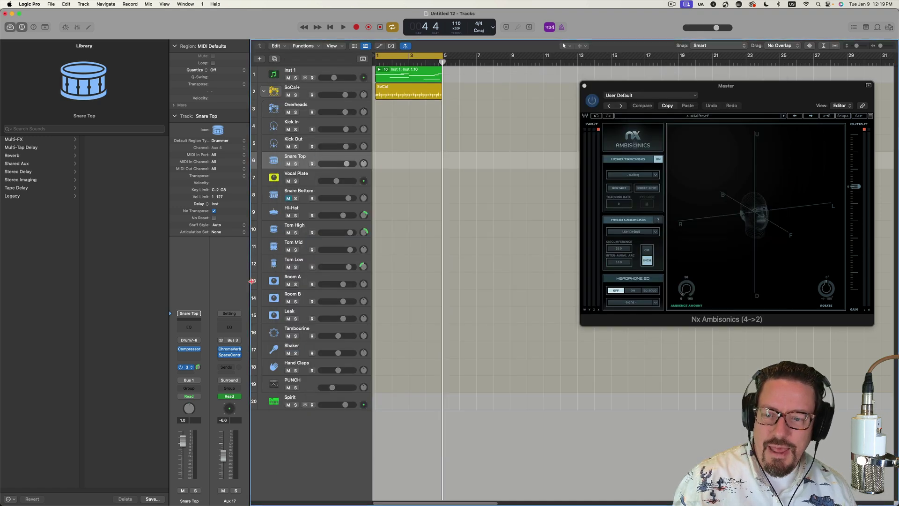
Open SpaceController Studio on Aux 17 with automation on Read, mute Inst 1, and play from the start.
left_click(229, 355)
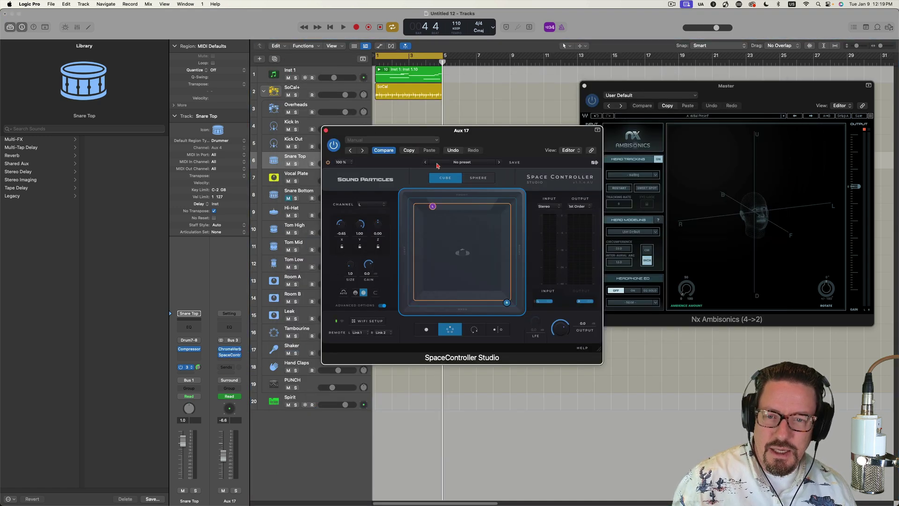
left_click_drag(500, 136, 566, 104)
left_click(230, 396)
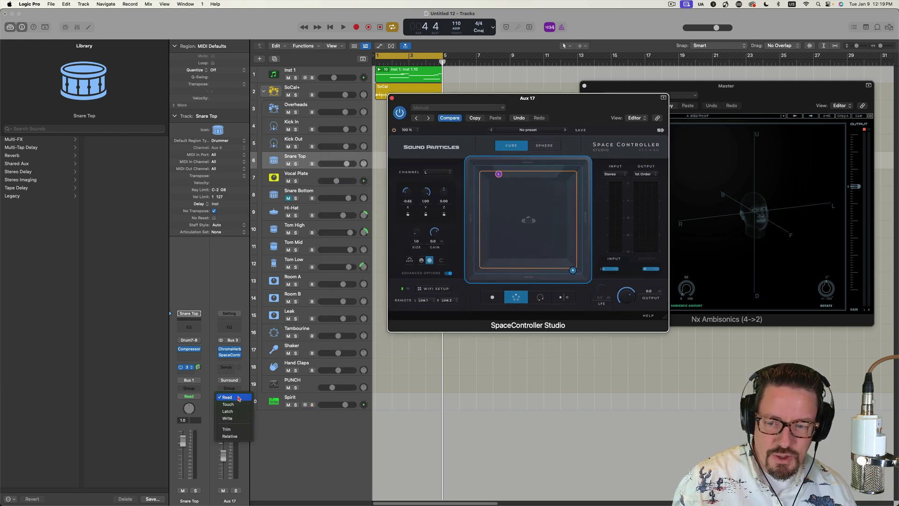
left_click(242, 395)
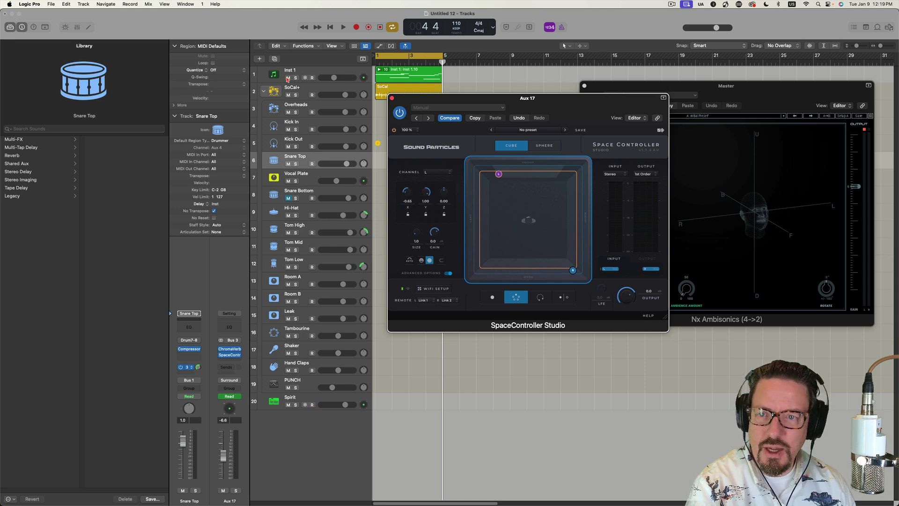
left_click(288, 78)
key("space")
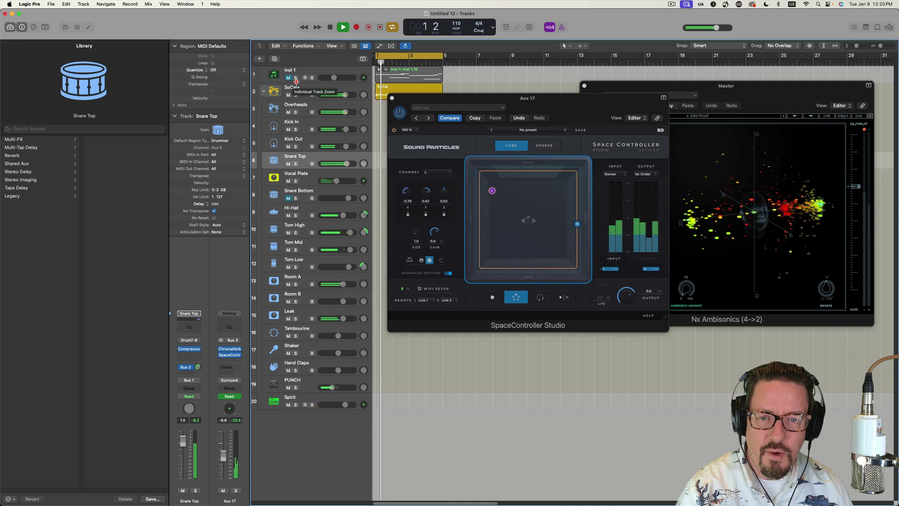
Solo the Vocal Plate reverb aux instead of Snare Top, then stop playback.
left_click(296, 164)
left_click(296, 164)
left_click(295, 181)
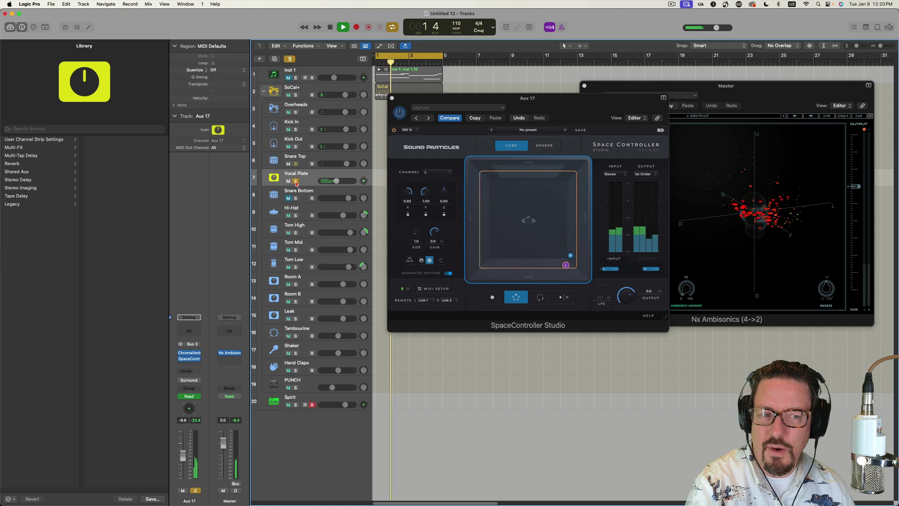
key("space")
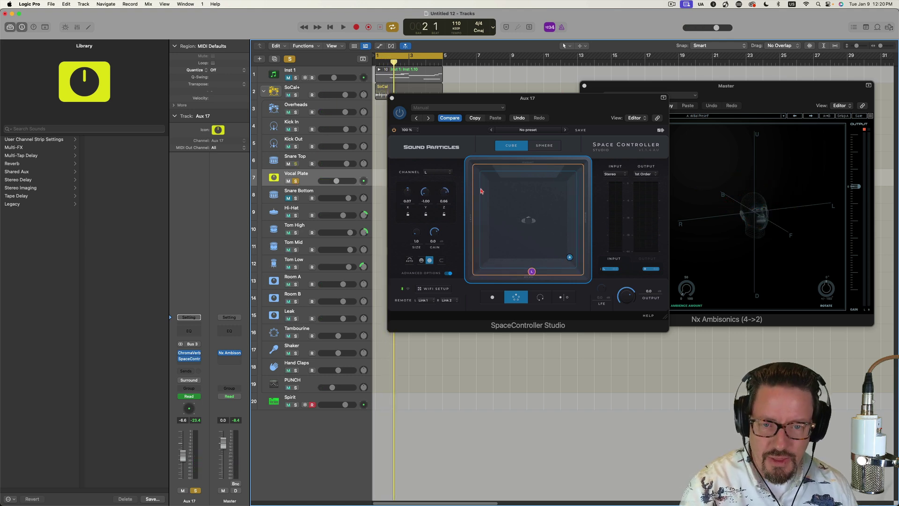